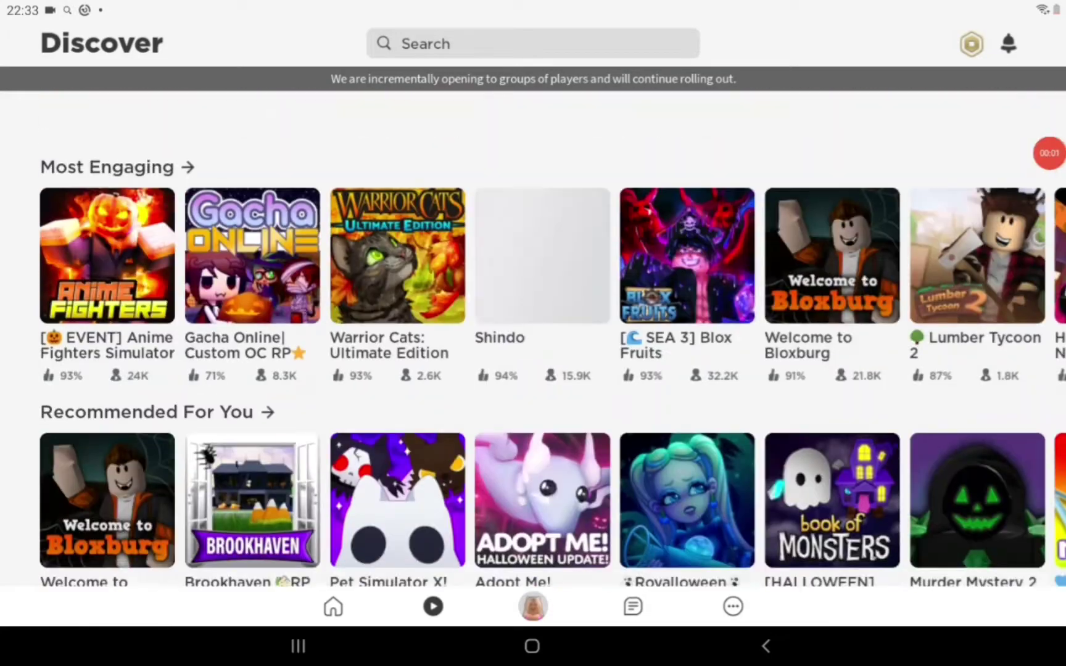
pyautogui.scroll(-1, 533, 333)
pyautogui.scroll(-4, 533, 333)
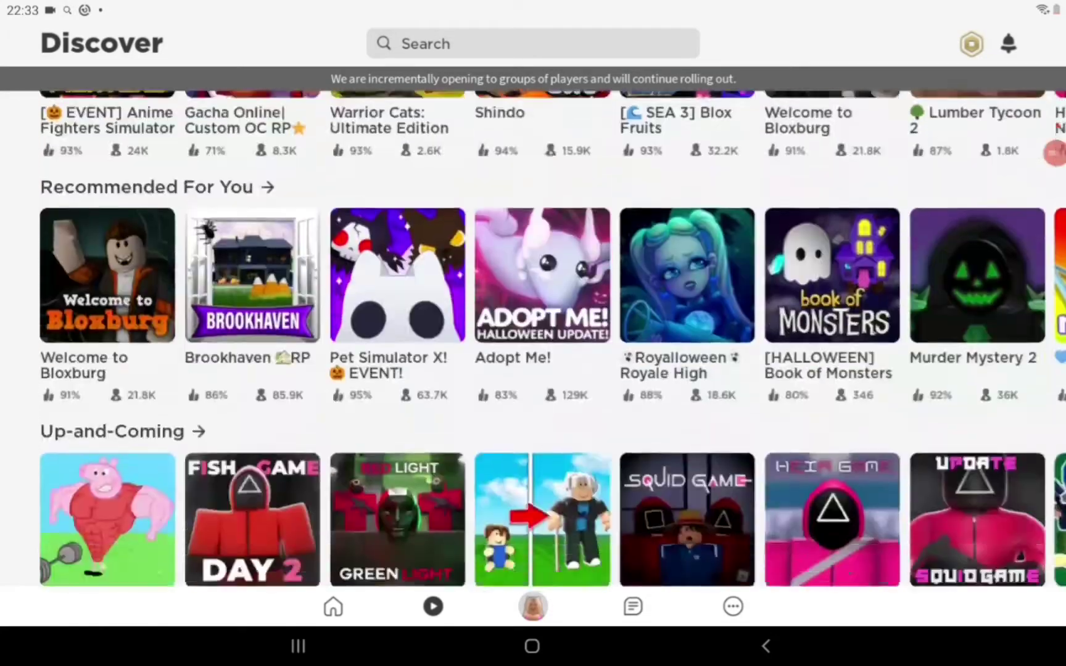
pyautogui.scroll(-5, 533, 333)
pyautogui.scroll(-5, 533, 333)
pyautogui.scroll(-4, 534, 333)
pyautogui.scroll(2, 532, 334)
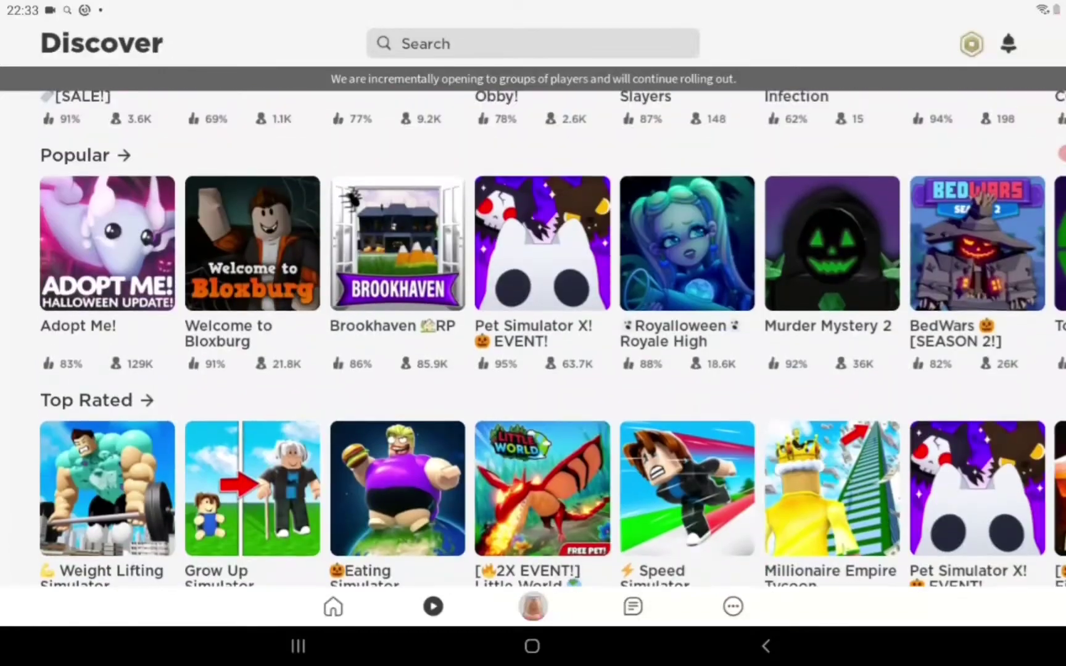
pyautogui.scroll(-2, 533, 333)
pyautogui.scroll(-2, 533, 333)
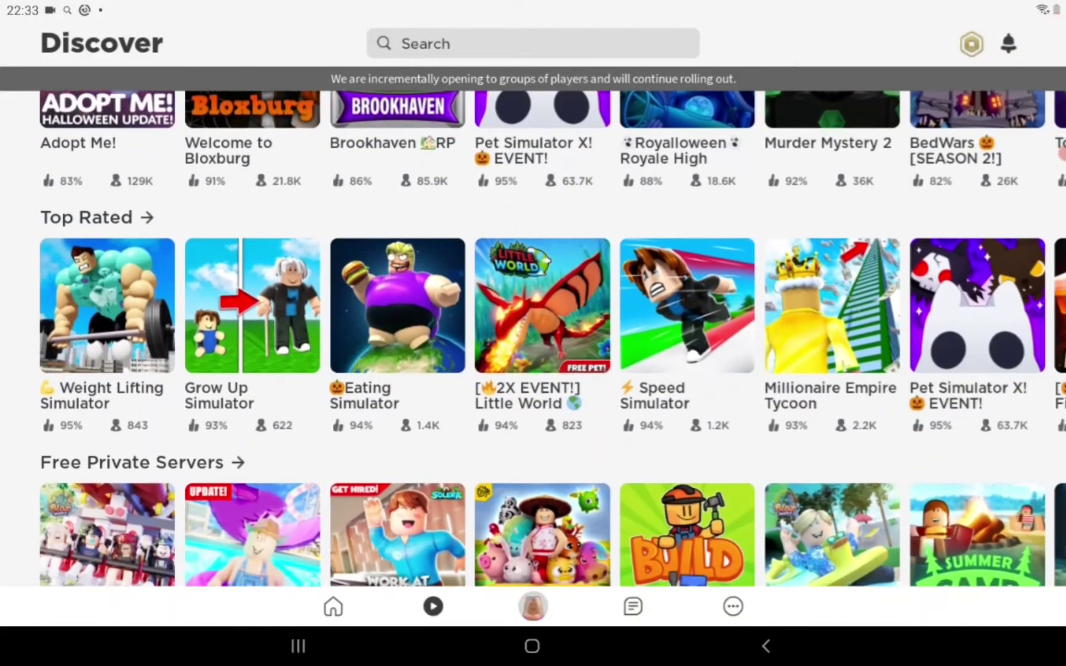
# Step: Search Roblox for the game 'Free draw'
pyautogui.click(533, 43)
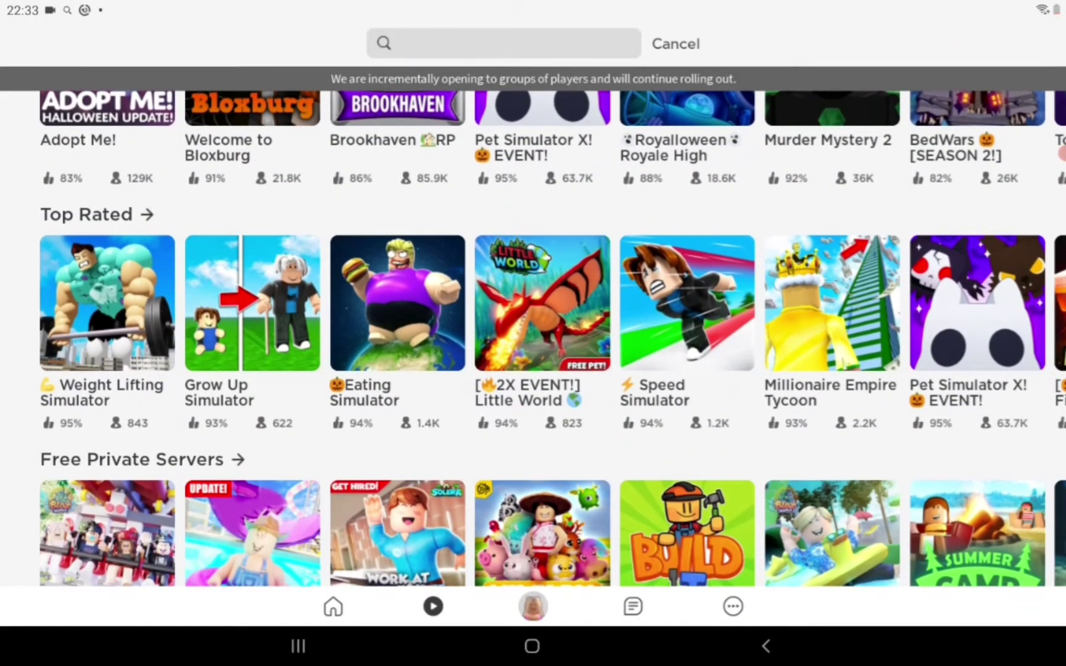
pyautogui.write('Free d')
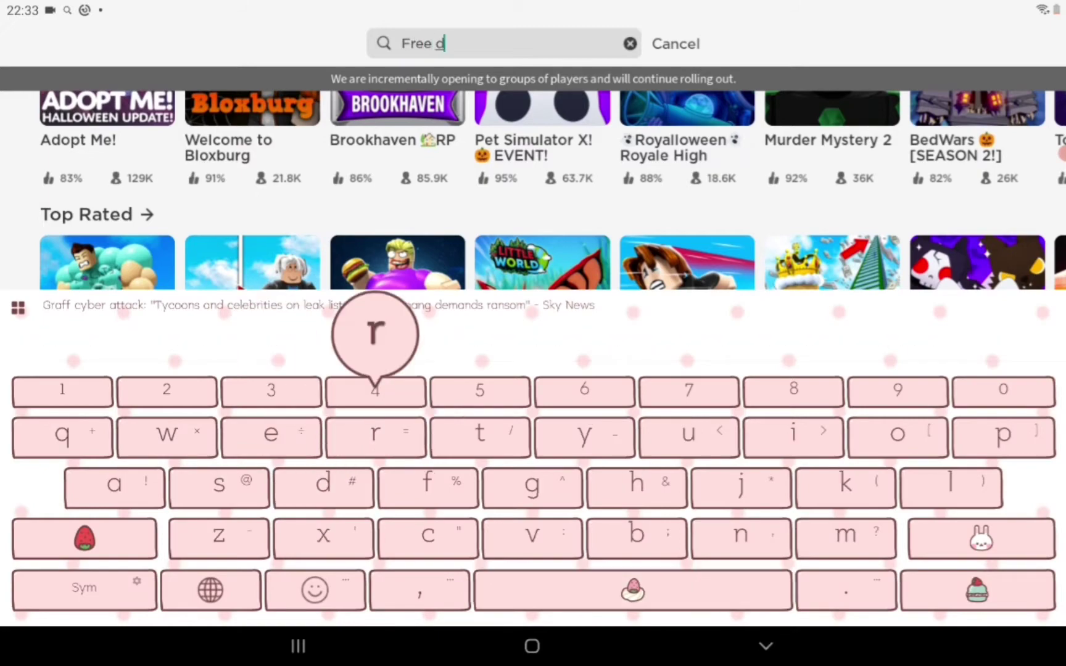
pyautogui.write('raw')
pyautogui.press('Return')
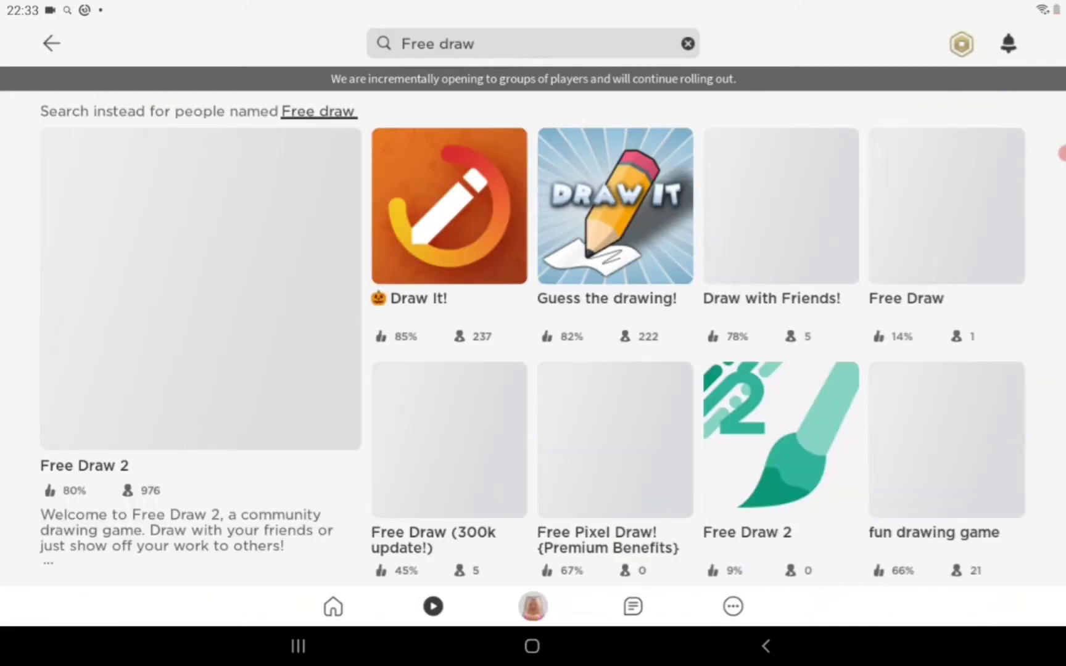
# Step: Open the Free Draw 2 result and join one of its servers
pyautogui.click(199, 288)
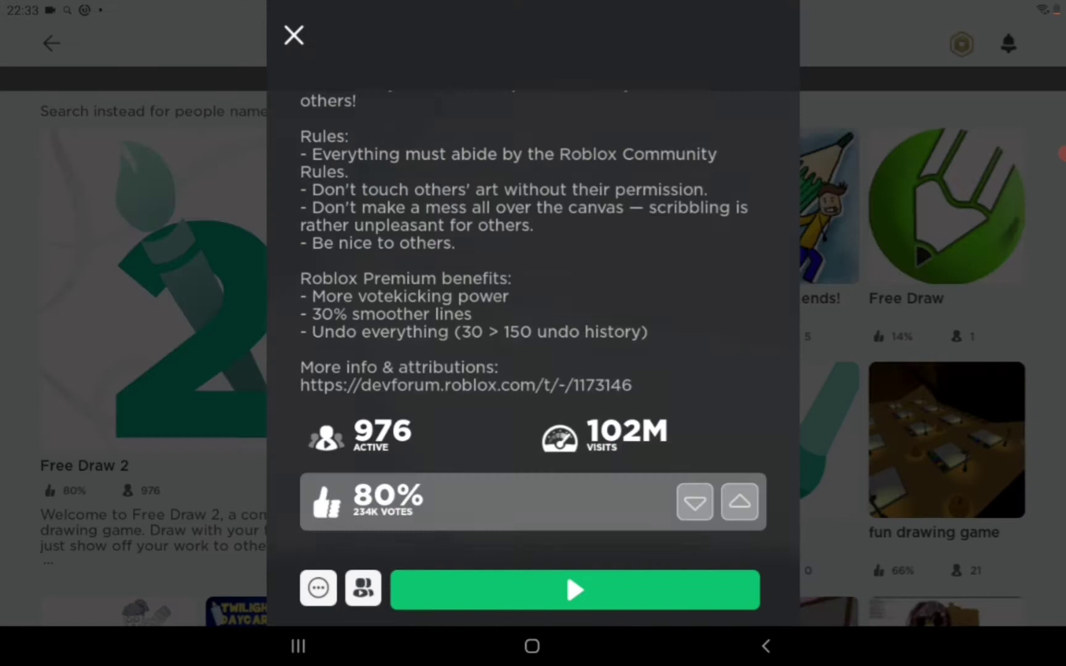
pyautogui.scroll(-5, 533, 333)
pyautogui.scroll(-3, 533, 333)
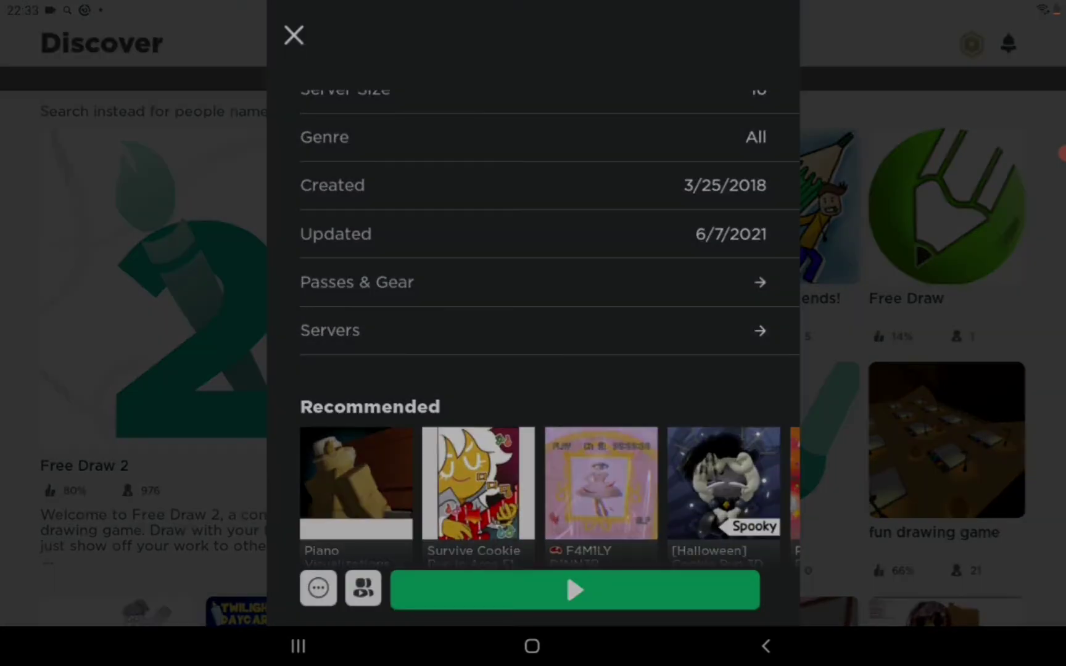
pyautogui.click(532, 330)
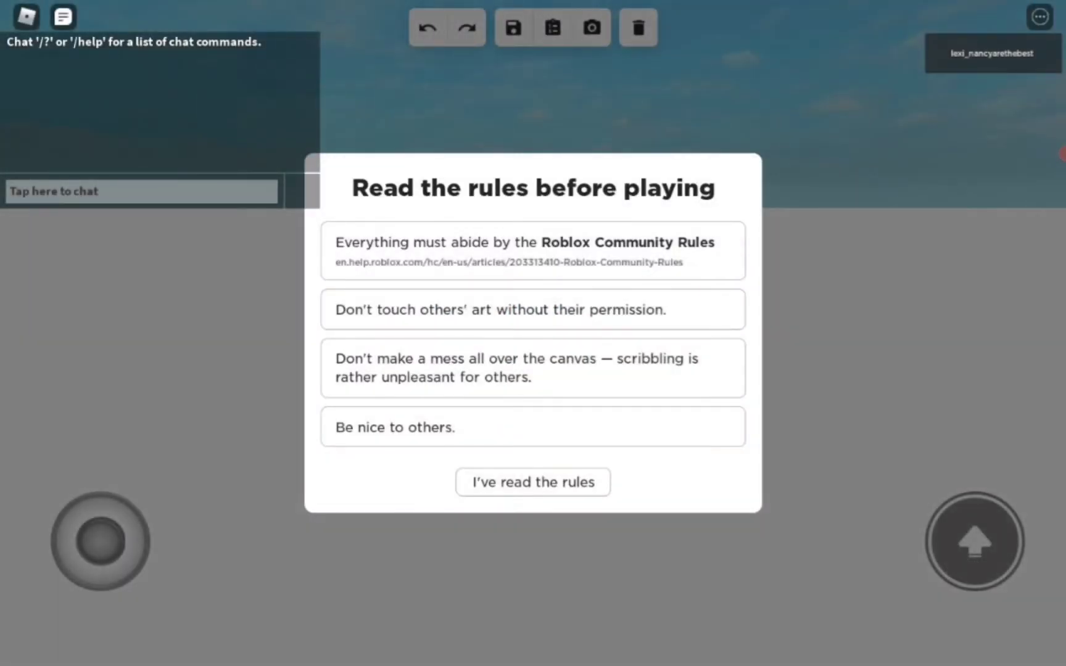
# Step: Accept the rules, tilt the camera onto the canvas, and scribble black pen strokes
pyautogui.click(533, 482)
pyautogui.moveTo(137, 537); pyautogui.dragTo(100, 540)
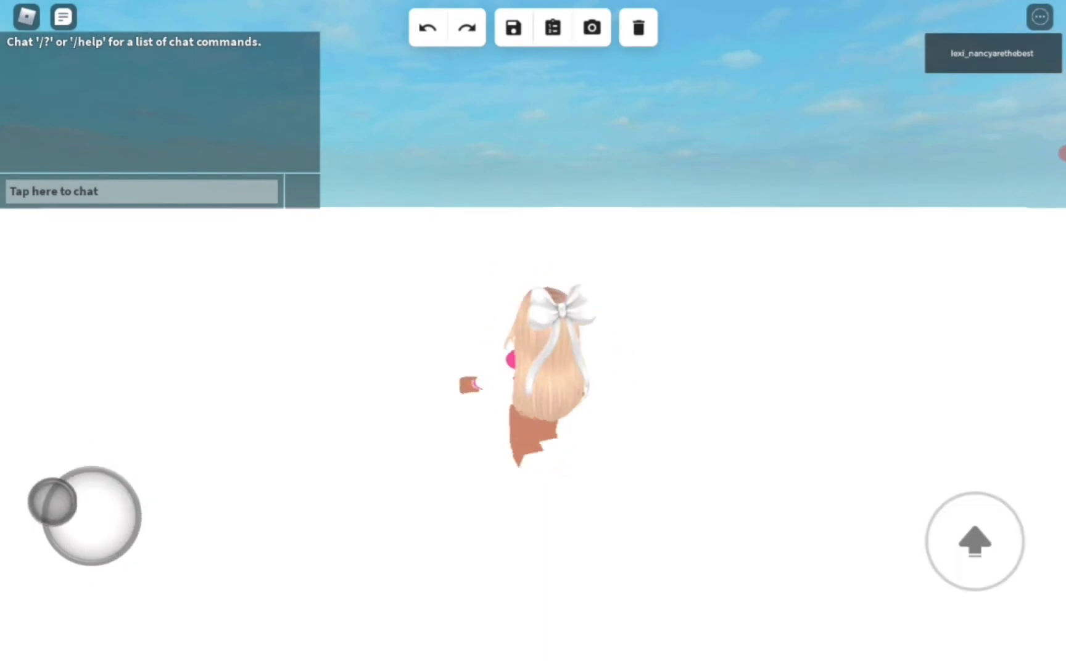
pyautogui.moveTo(749, 333); pyautogui.dragTo(749, 400)
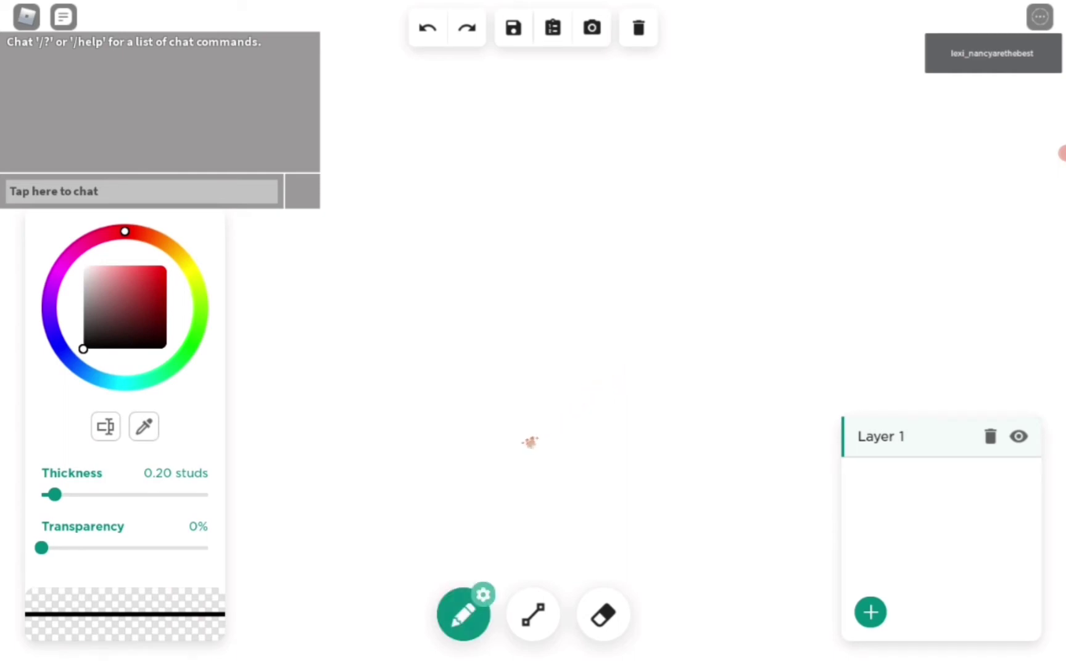
pyautogui.moveTo(785, 108); pyautogui.dragTo(891, 313)
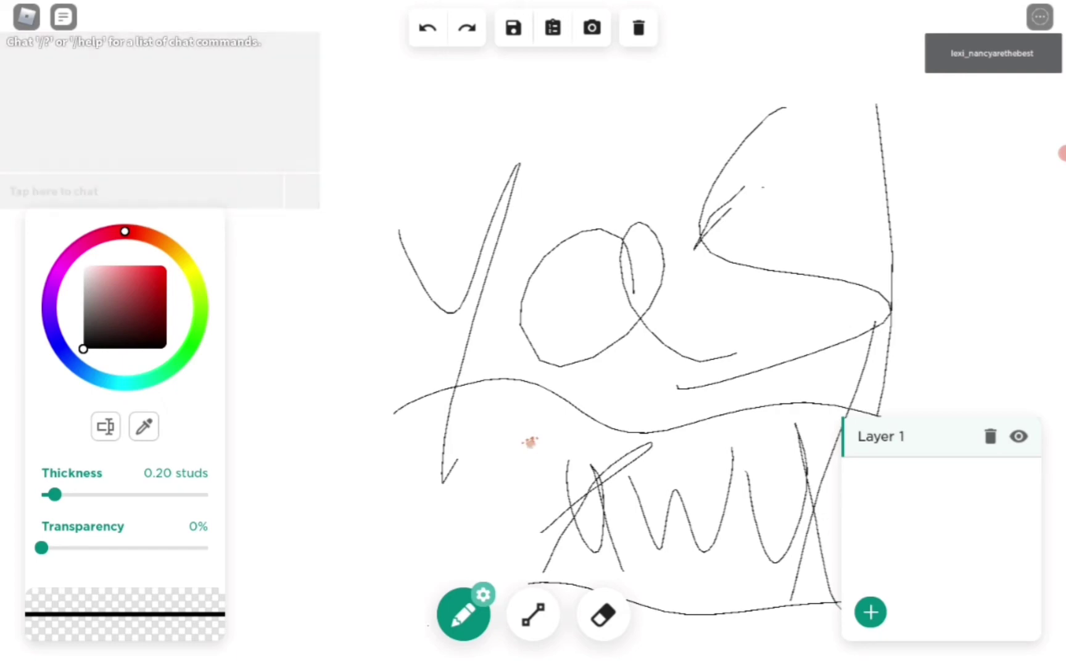
# Step: Undo the latest strokes, walk across the canvas, and play an emote from the Emotes menu
pyautogui.click(426, 28)
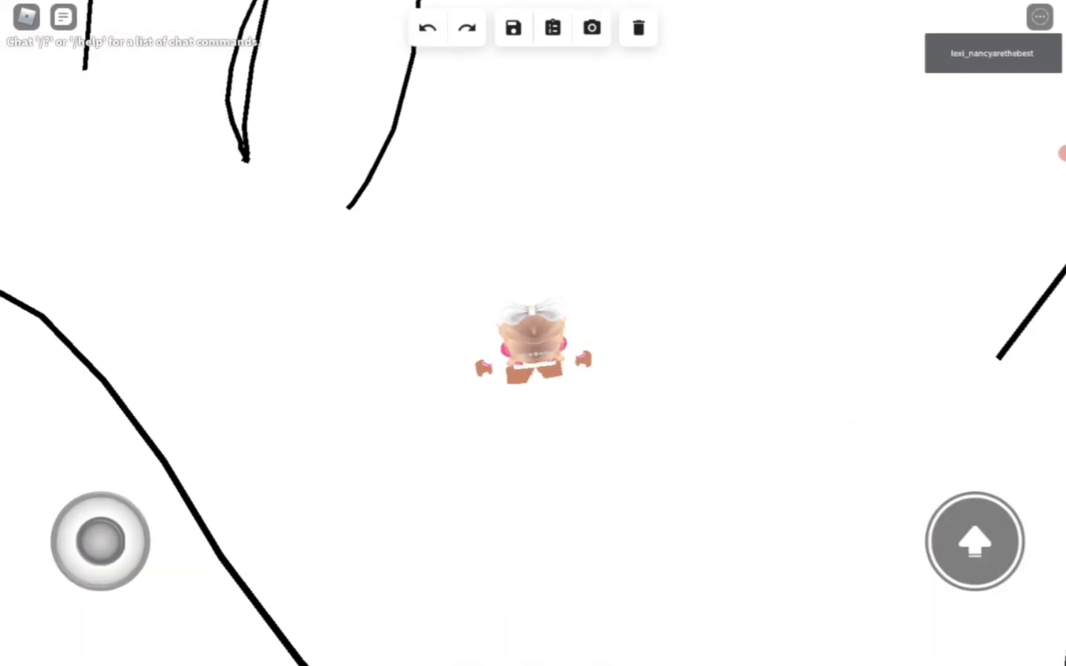
pyautogui.moveTo(73, 611)
pyautogui.mouseDown()
pyautogui.moveTo(47, 524)
pyautogui.moveTo(112, 589)
pyautogui.moveTo(100, 540)
pyautogui.mouseUp()
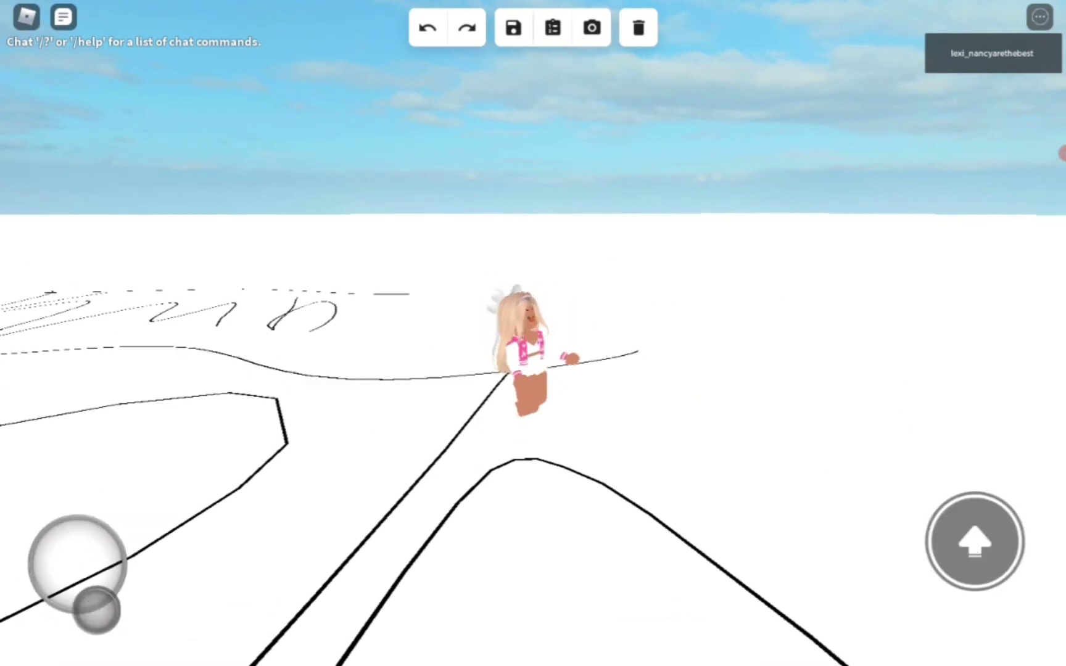
pyautogui.click(1039, 17)
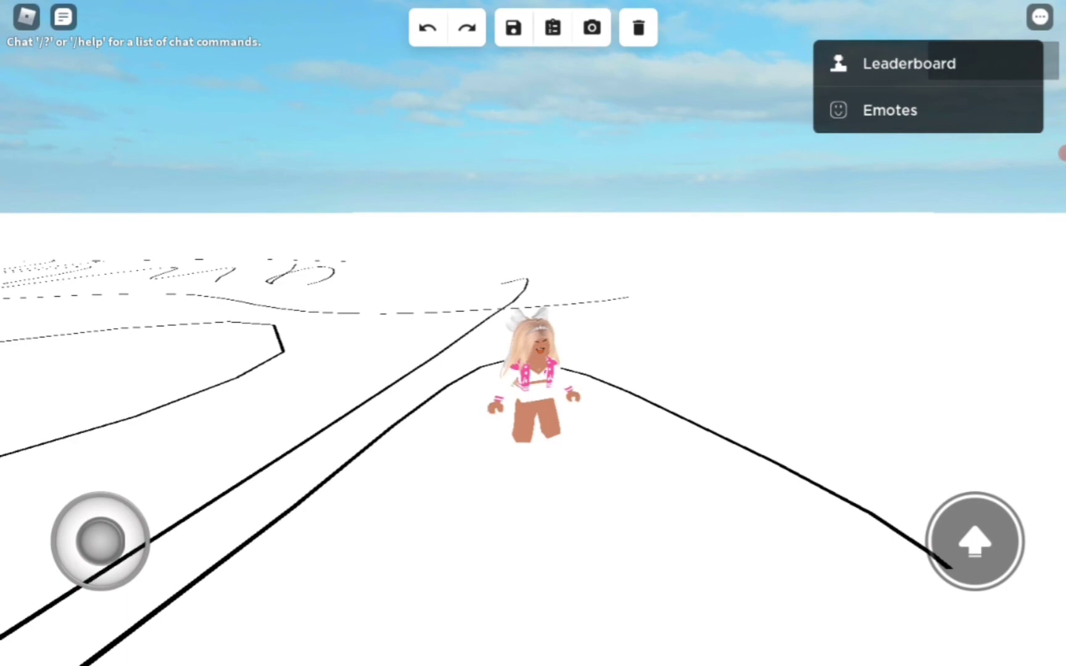
pyautogui.click(889, 110)
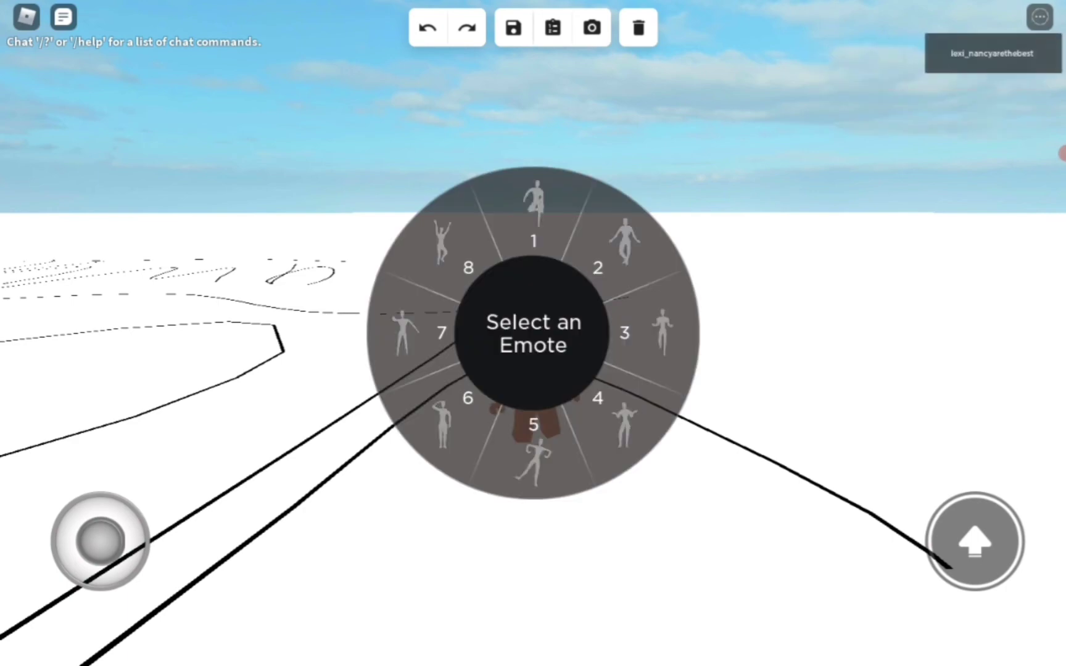
pyautogui.click(534, 450)
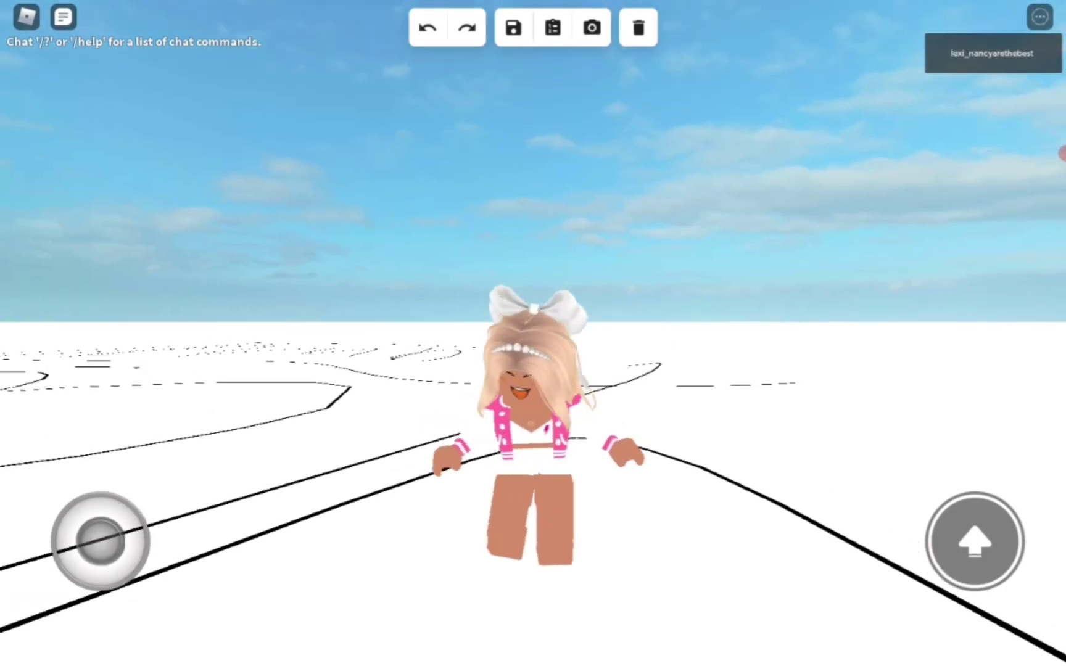